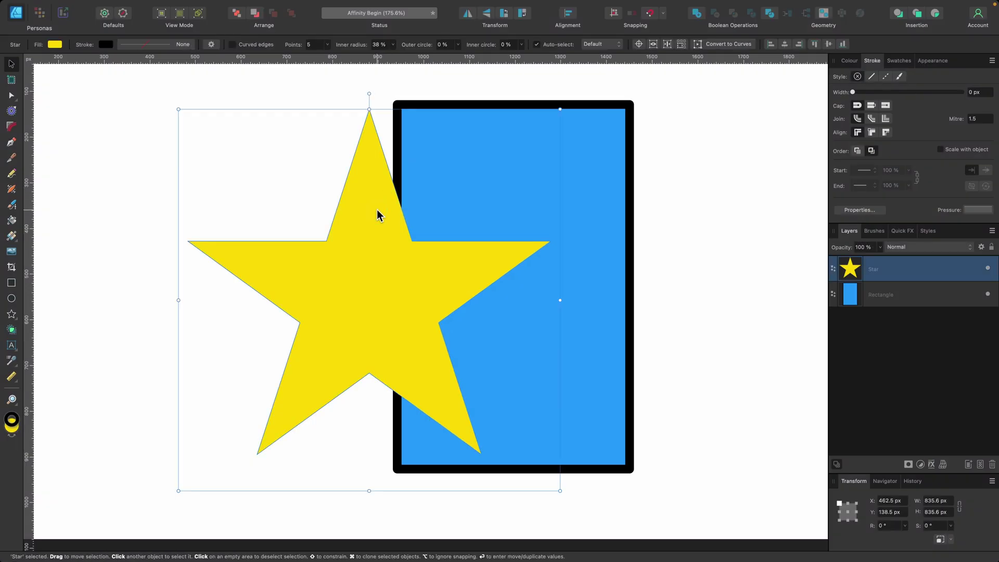
# Open the yellow star's fill colour panel and try its Opacity slider, keeping FFD900 fully opaque
pyautogui.click(55, 45)
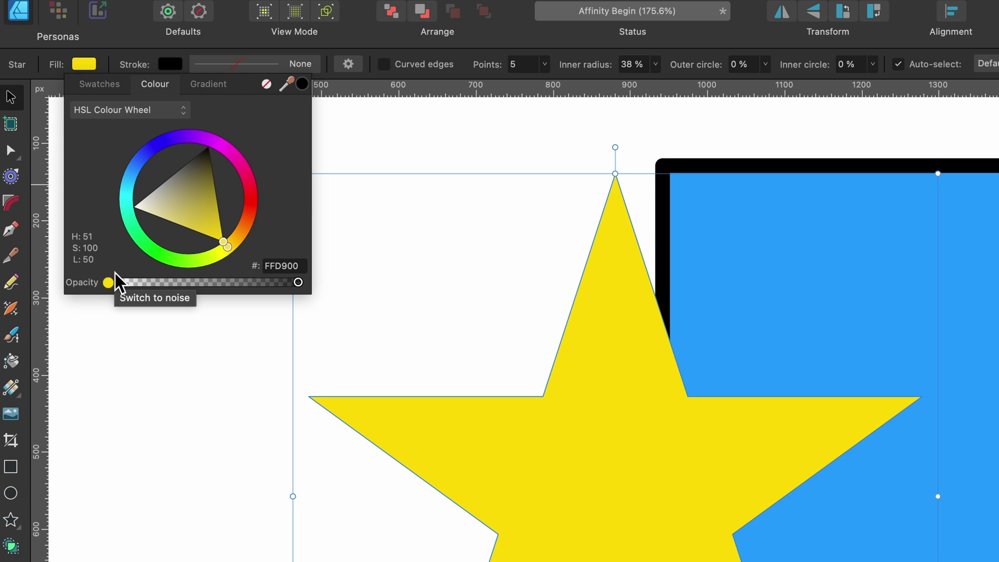
pyautogui.moveTo(298, 282); pyautogui.dragTo(346, 281)
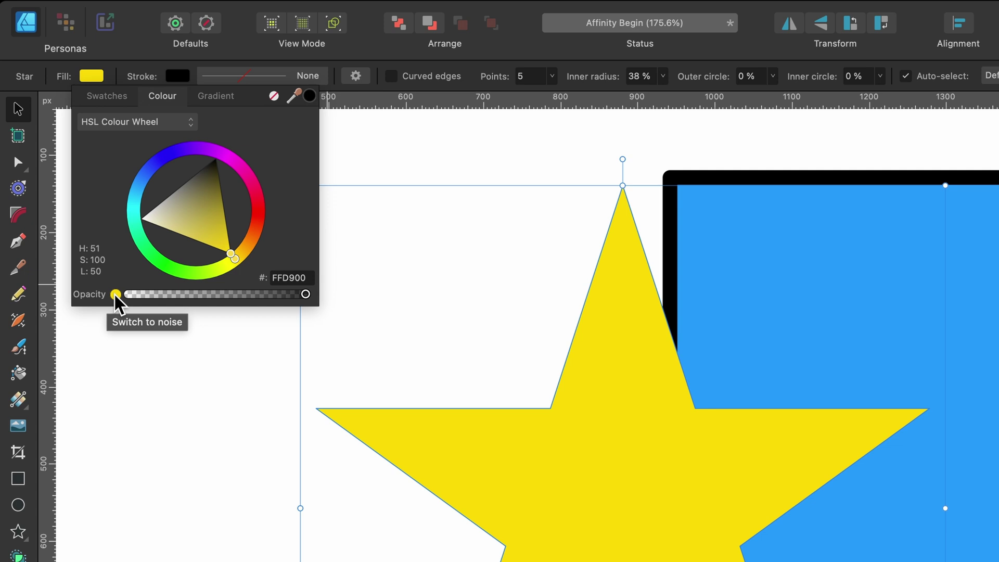
pyautogui.click(115, 294)
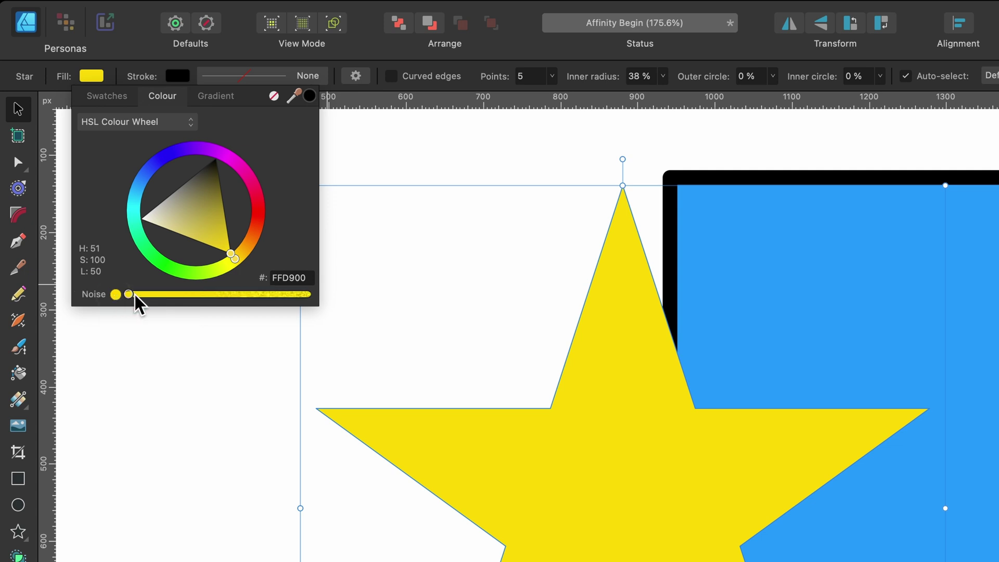
pyautogui.moveTo(133, 297)
pyautogui.mouseDown()
pyautogui.moveTo(322, 293)
pyautogui.moveTo(119, 299)
pyautogui.mouseUp()
pyautogui.click(116, 294)
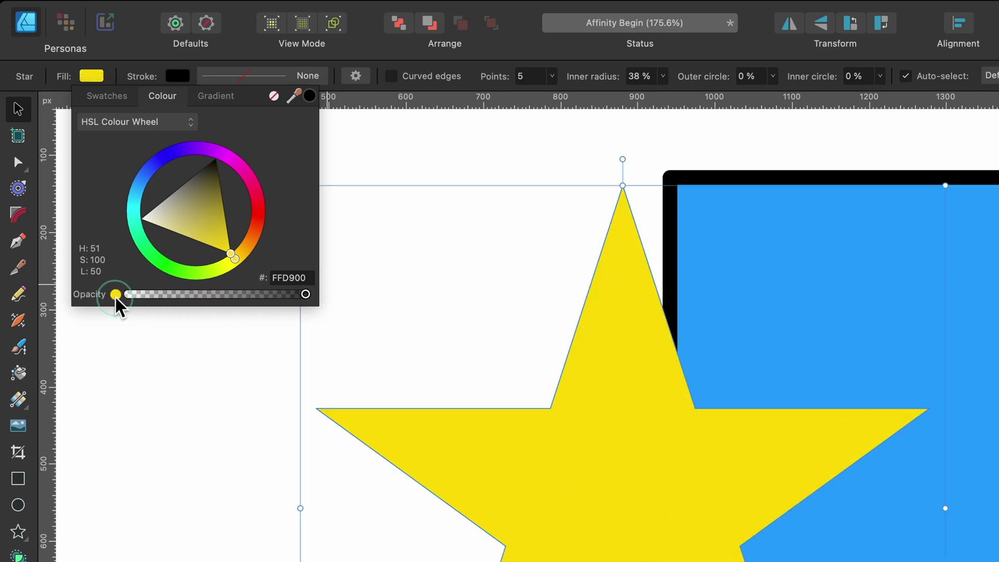
# Sample the rectangle's blue 009AFF with the colour picker, apply it to the star, then select the rectangle
pyautogui.click(297, 96)
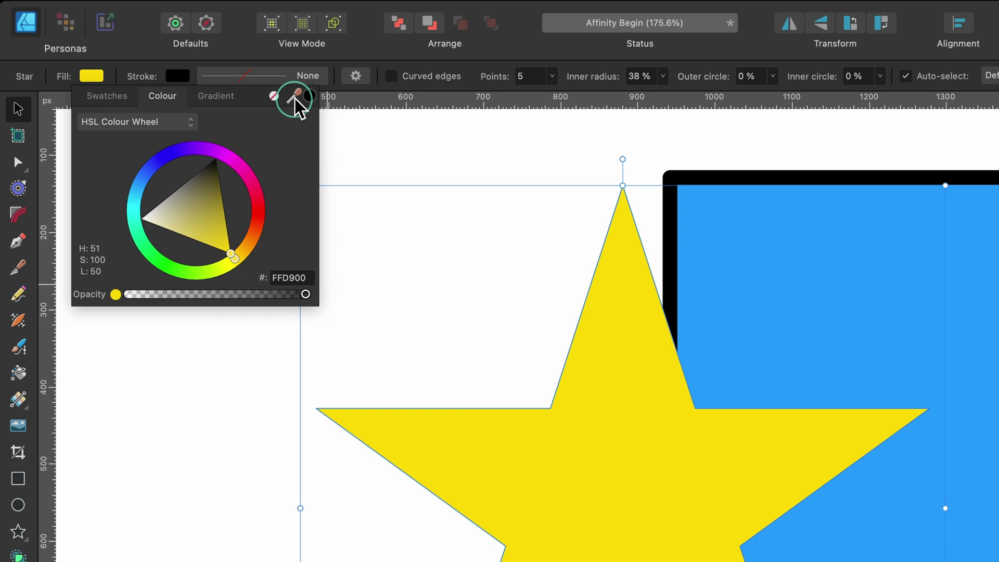
pyautogui.moveTo(296, 98); pyautogui.dragTo(998, 561)
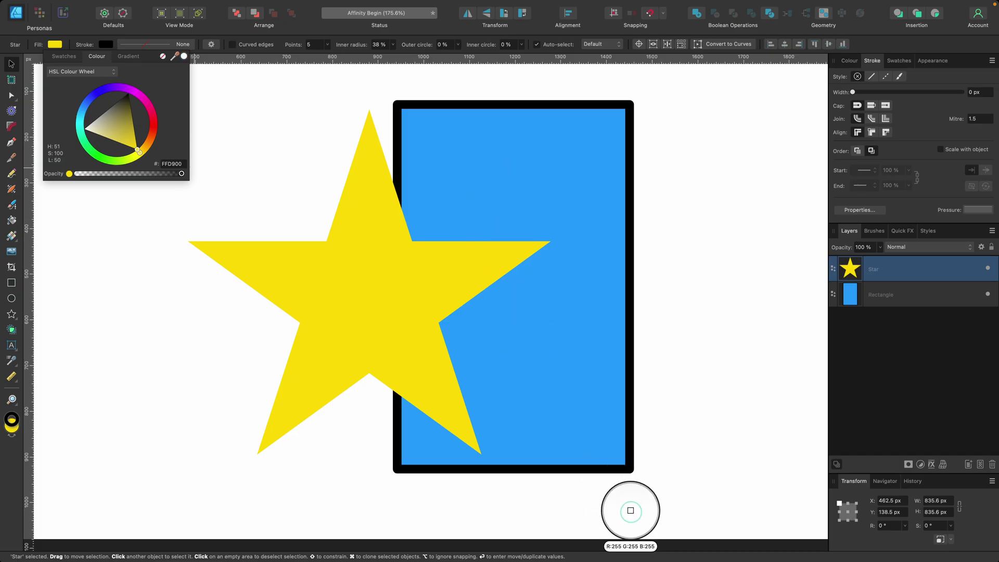
pyautogui.moveTo(631, 511); pyautogui.dragTo(523, 163)
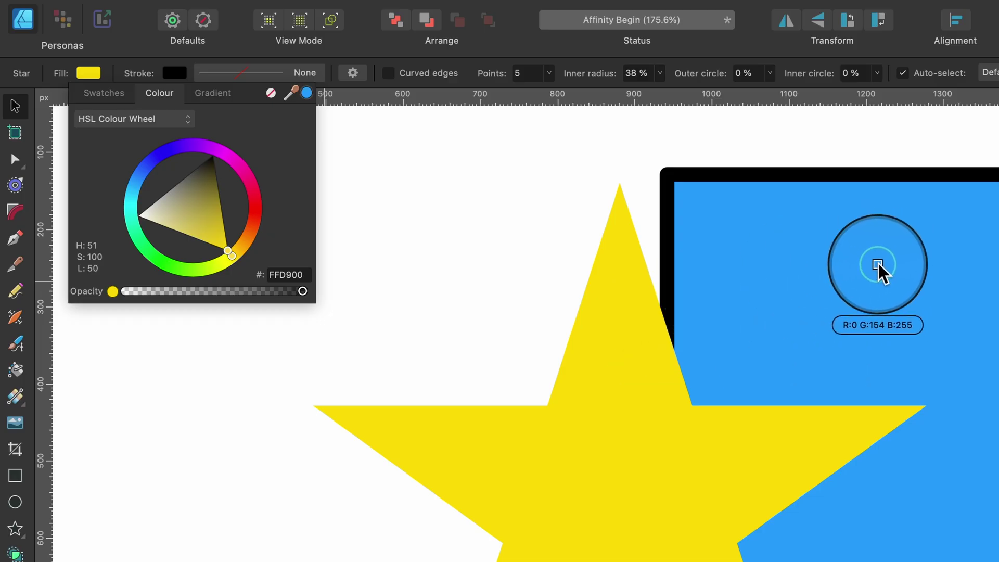
pyautogui.moveTo(879, 267); pyautogui.dragTo(878, 264)
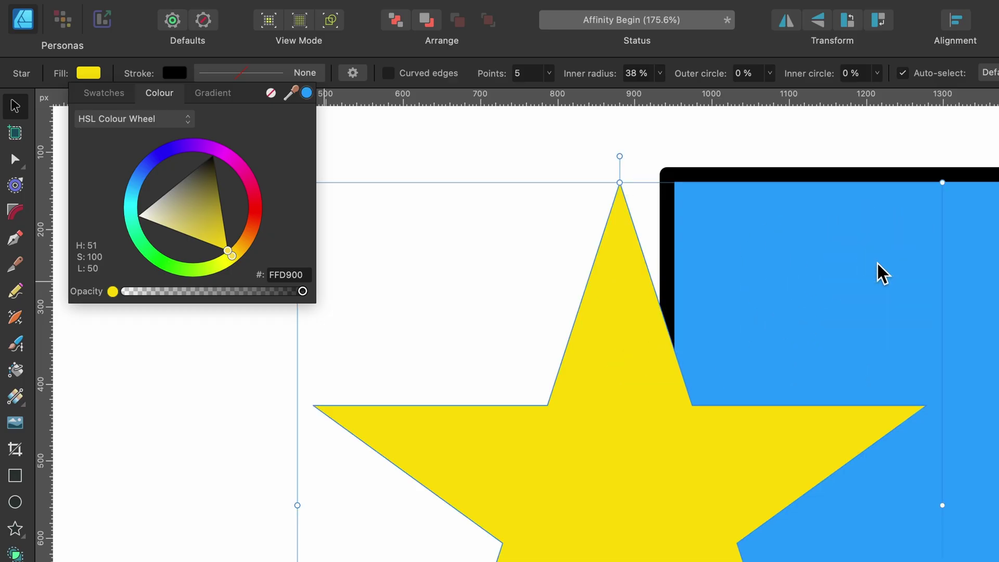
pyautogui.click(307, 93)
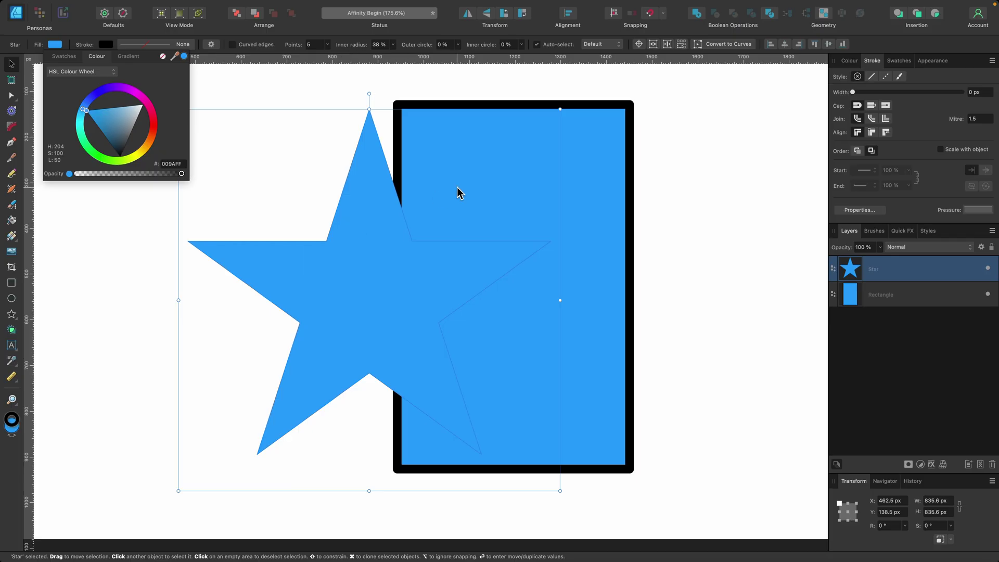
pyautogui.click(457, 193)
pyautogui.click(456, 193)
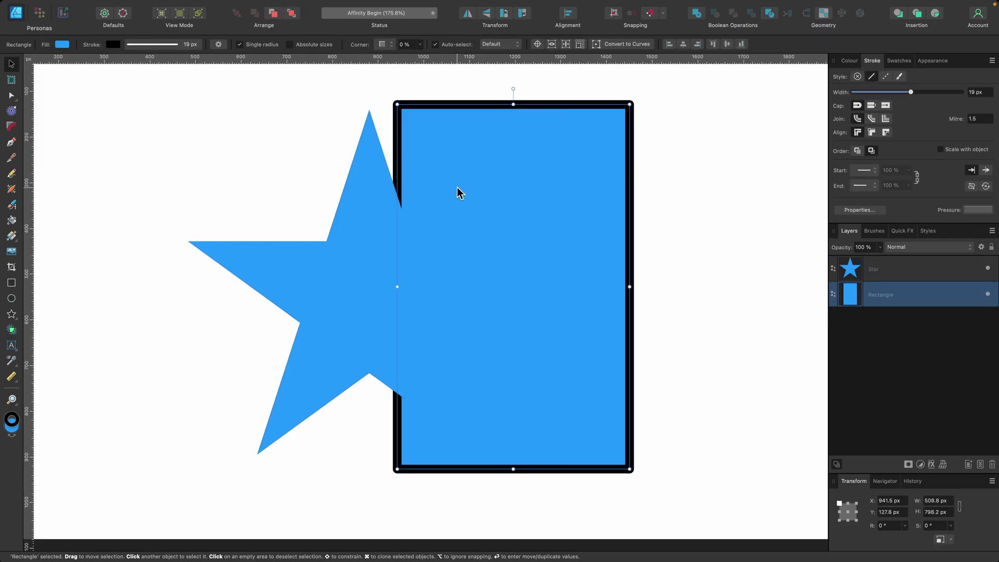
# Delete the rectangle, shift the star right, and fill it with purple B740BF from the Colours palette
pyautogui.press('BackSpace')
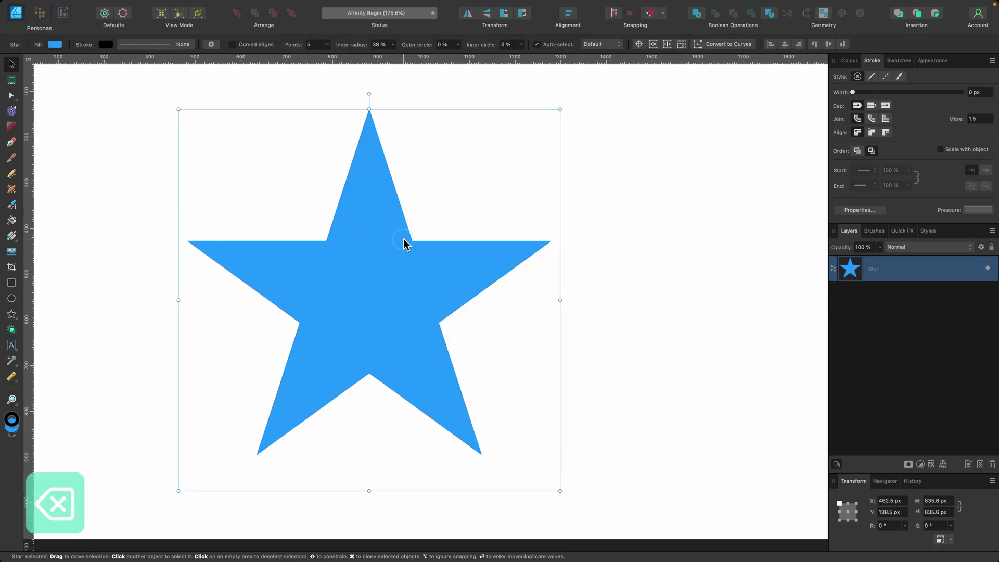
pyautogui.moveTo(404, 241); pyautogui.dragTo(488, 240)
pyautogui.click(55, 45)
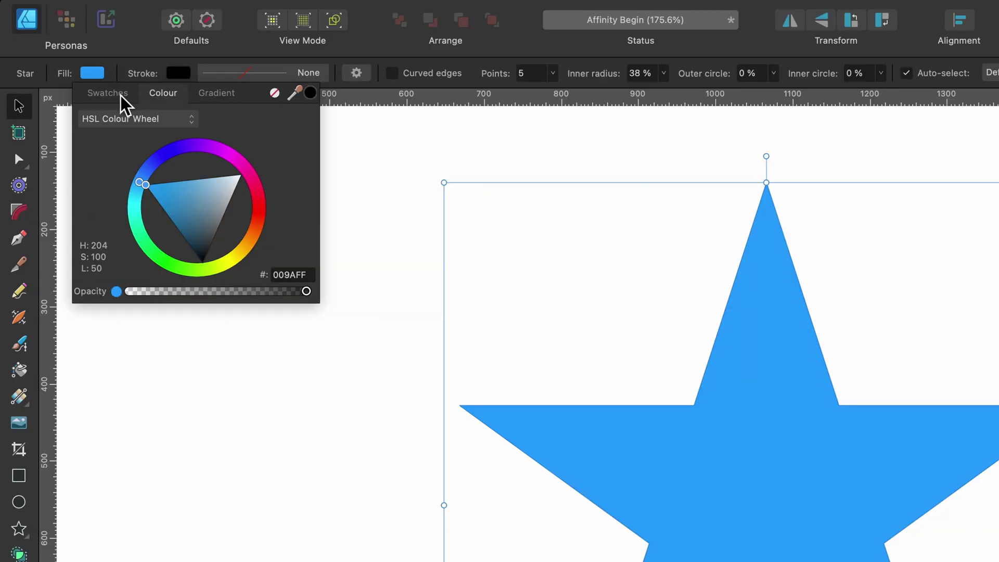
pyautogui.click(120, 96)
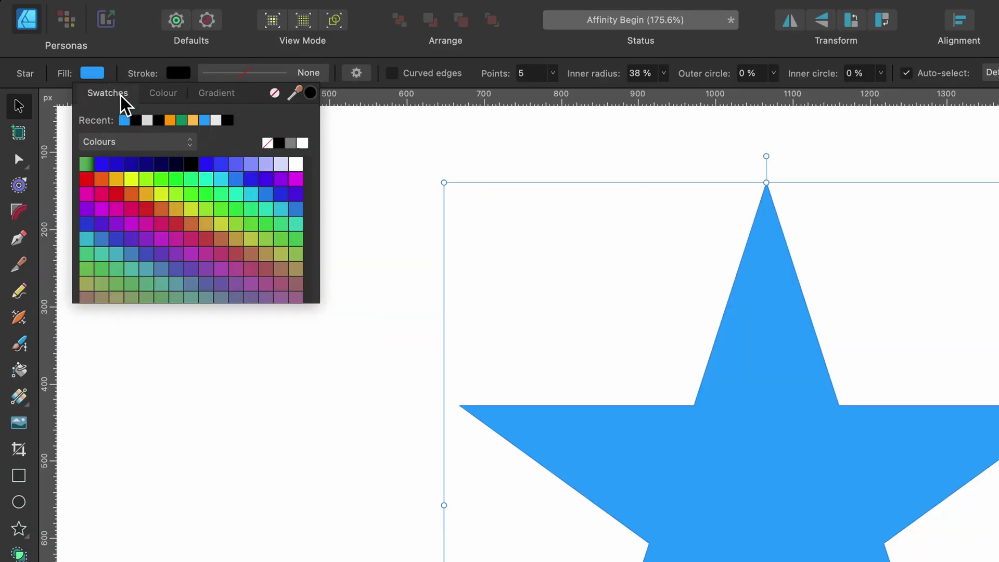
pyautogui.click(159, 153)
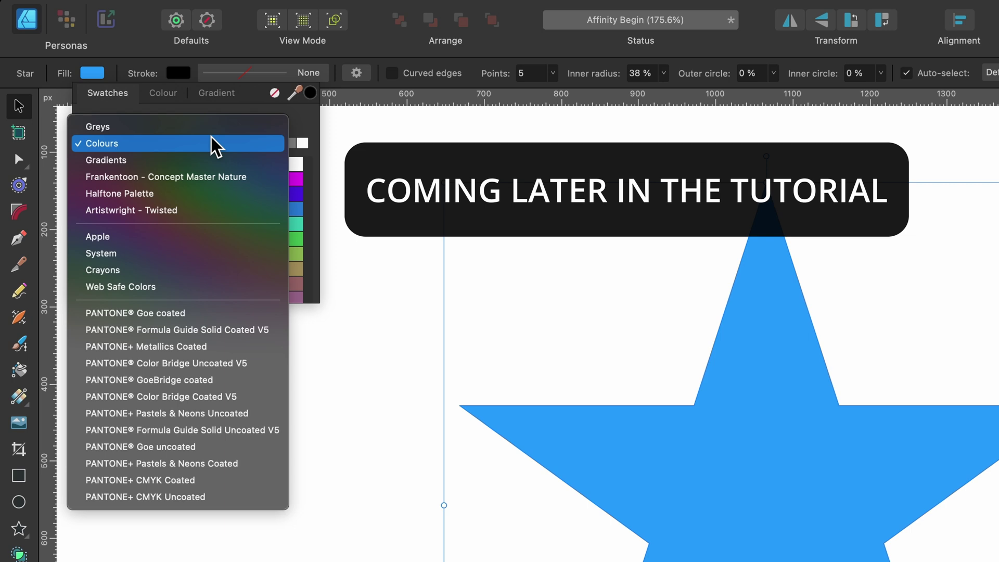
pyautogui.click(197, 209)
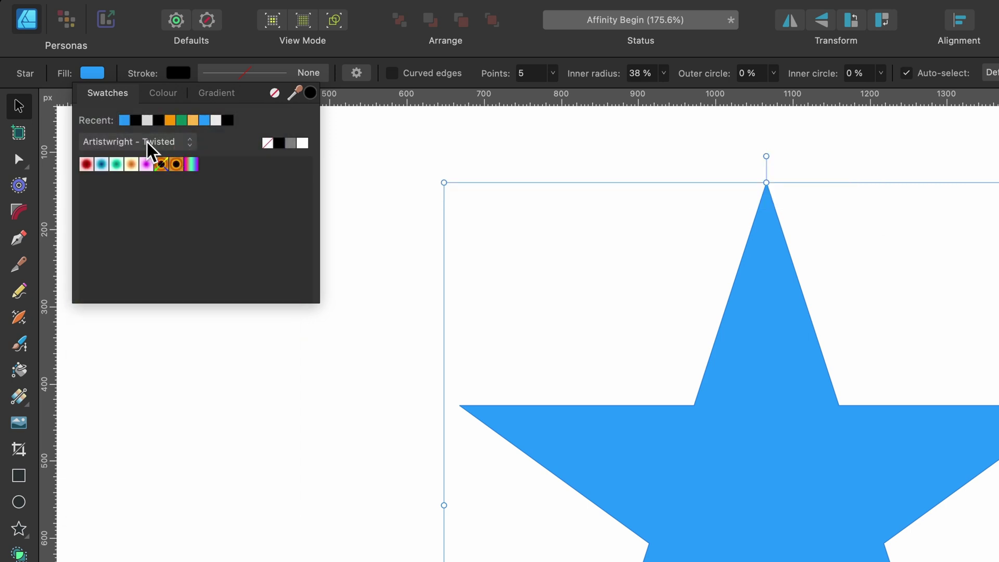
pyautogui.click(151, 145)
pyautogui.click(167, 111)
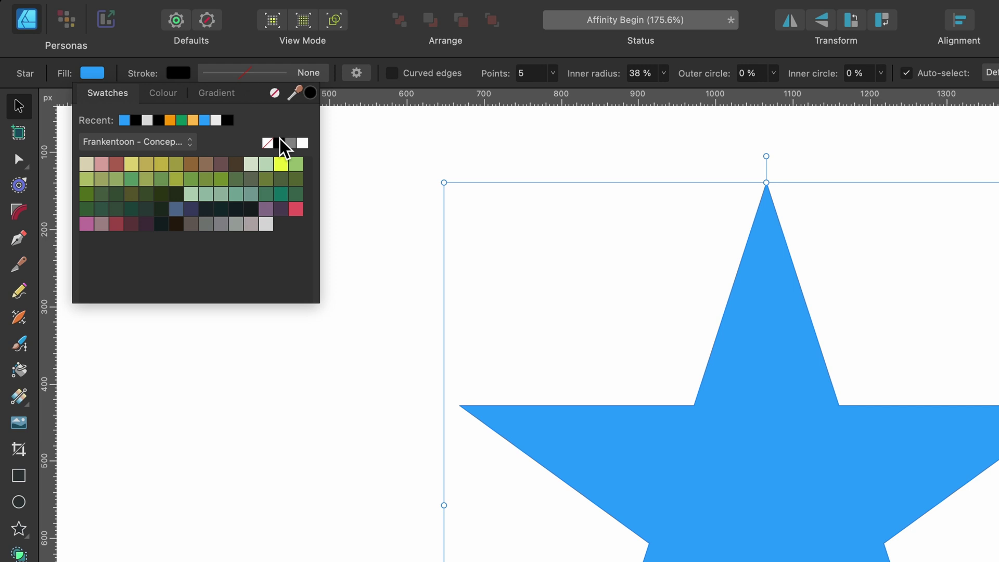
pyautogui.moveTo(178, 141); pyautogui.dragTo(160, 116)
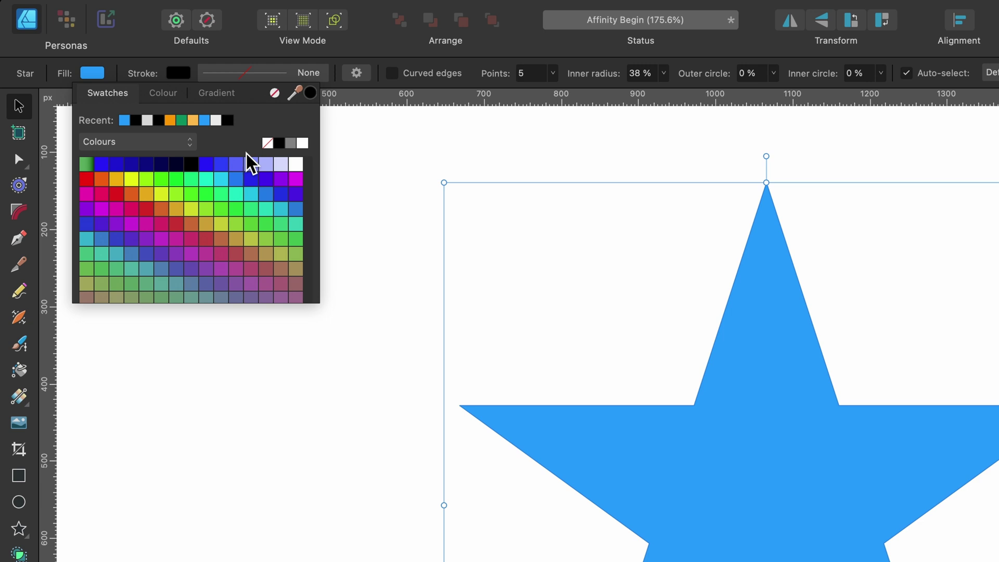
pyautogui.click(195, 255)
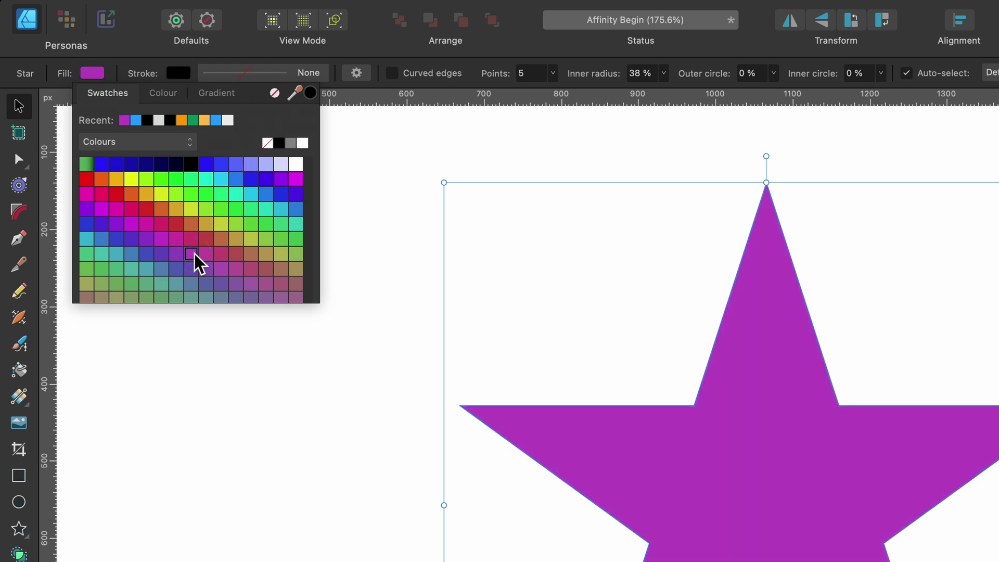
pyautogui.click(164, 94)
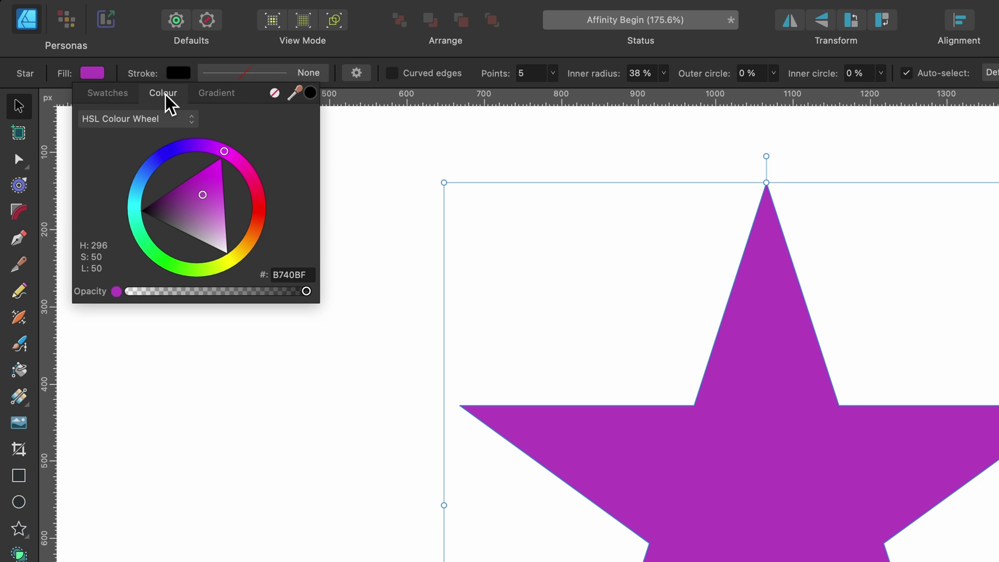
# Look at the fill's Gradient options and switch to the Gradient Tool, leaving the star solid purple
pyautogui.click(214, 94)
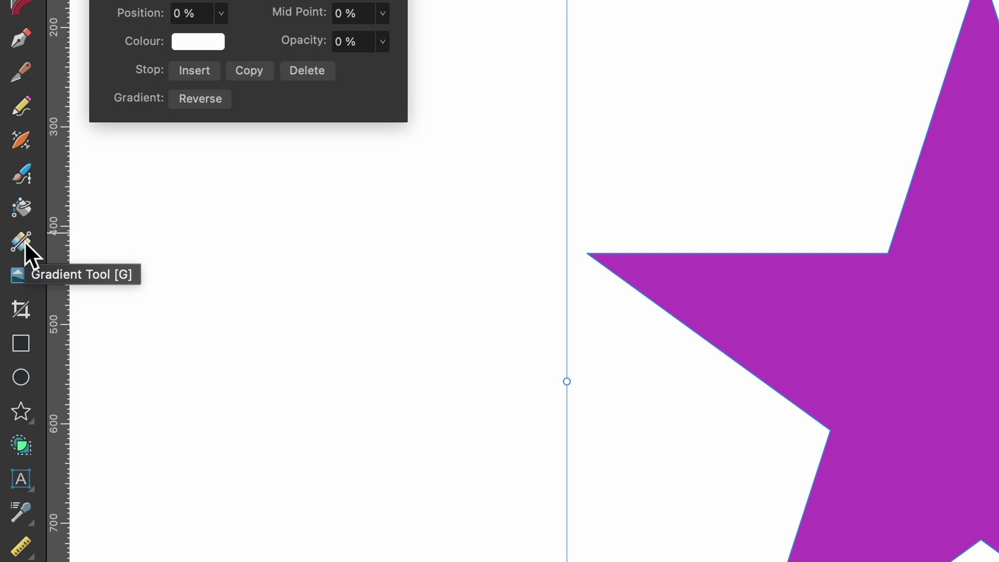
pyautogui.click(24, 241)
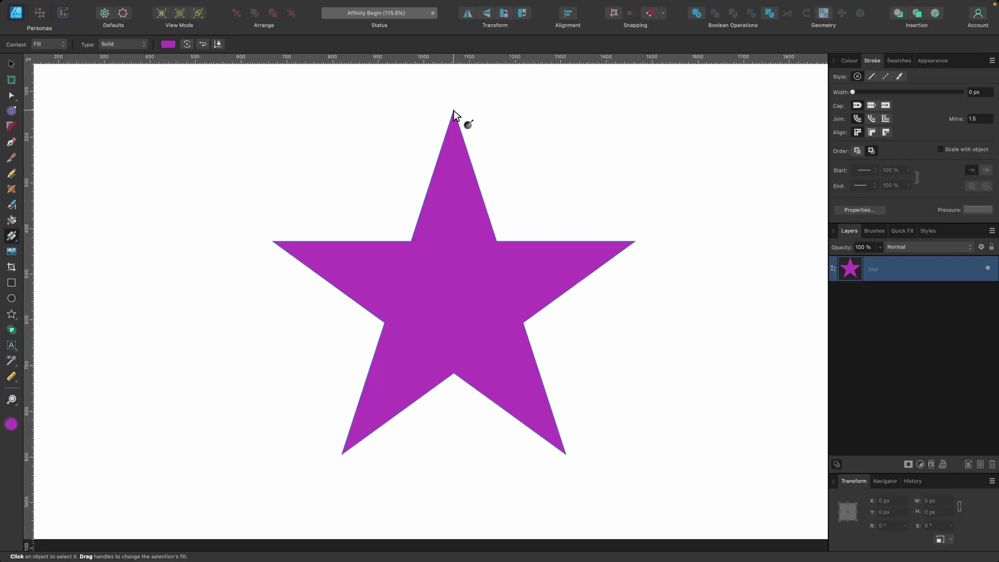
# Drag a vertical linear purple gradient from the star's top point to its bottom and open its settings
pyautogui.moveTo(454, 111); pyautogui.dragTo(470, 462)
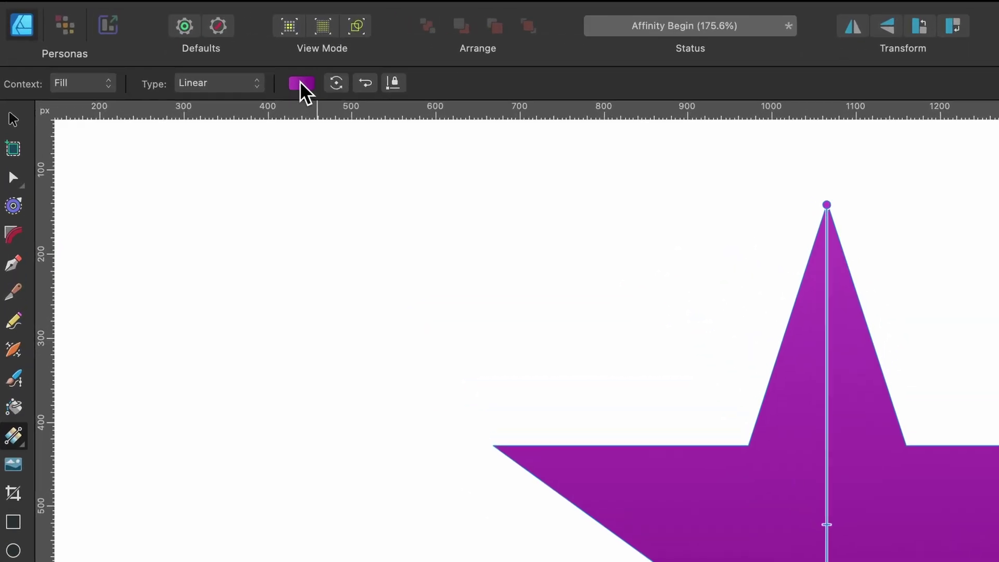
pyautogui.click(302, 85)
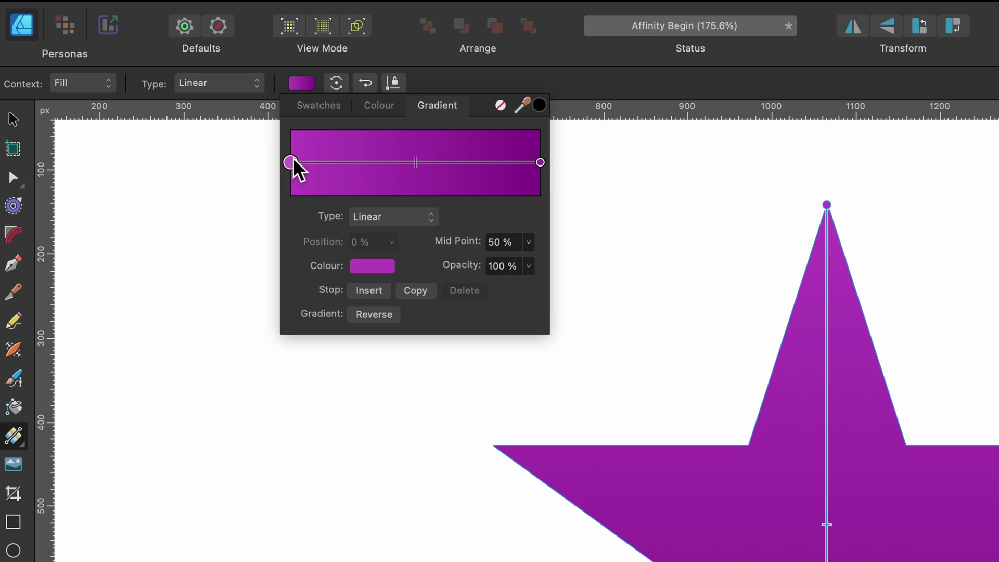
# Set the gradient's start stop to a rich, bright magenta on the colour wheel
pyautogui.click(389, 264)
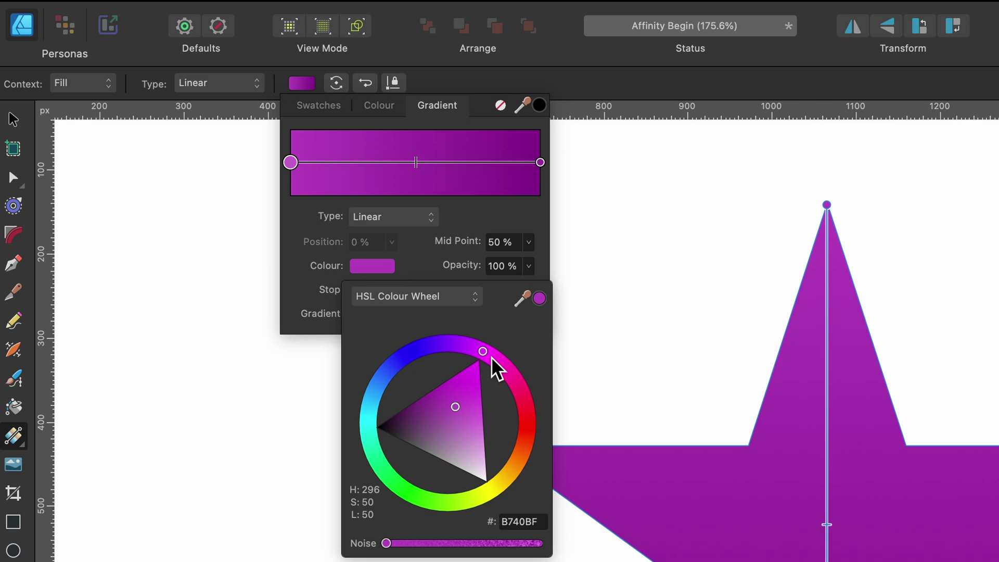
pyautogui.click(502, 364)
pyautogui.moveTo(504, 365)
pyautogui.mouseDown()
pyautogui.moveTo(537, 462)
pyautogui.moveTo(492, 370)
pyautogui.mouseUp()
pyautogui.moveTo(460, 409); pyautogui.dragTo(464, 383)
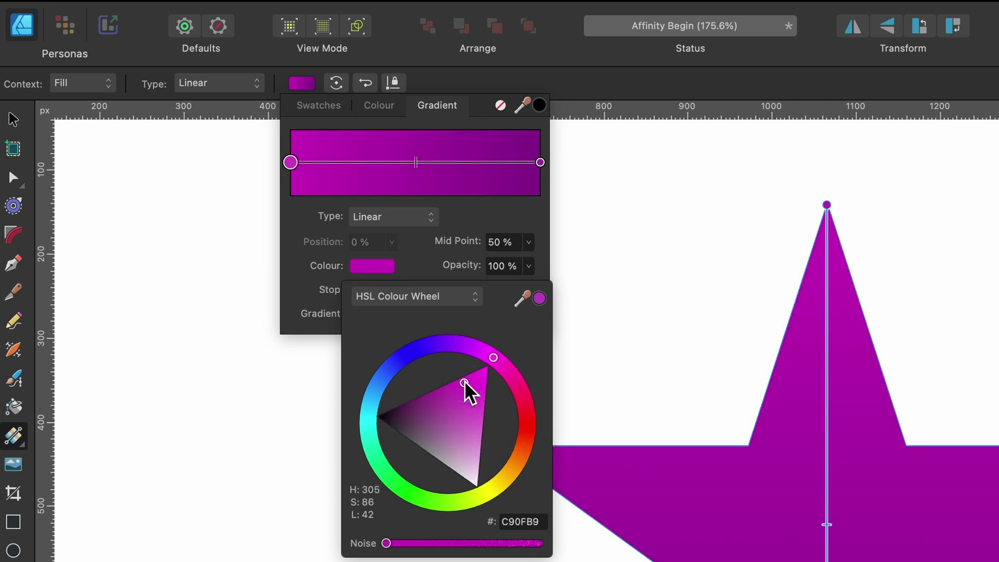
# Set the end stop to bright yellow FFC800, leaving the gradient type linear
pyautogui.click(540, 163)
pyautogui.click(372, 266)
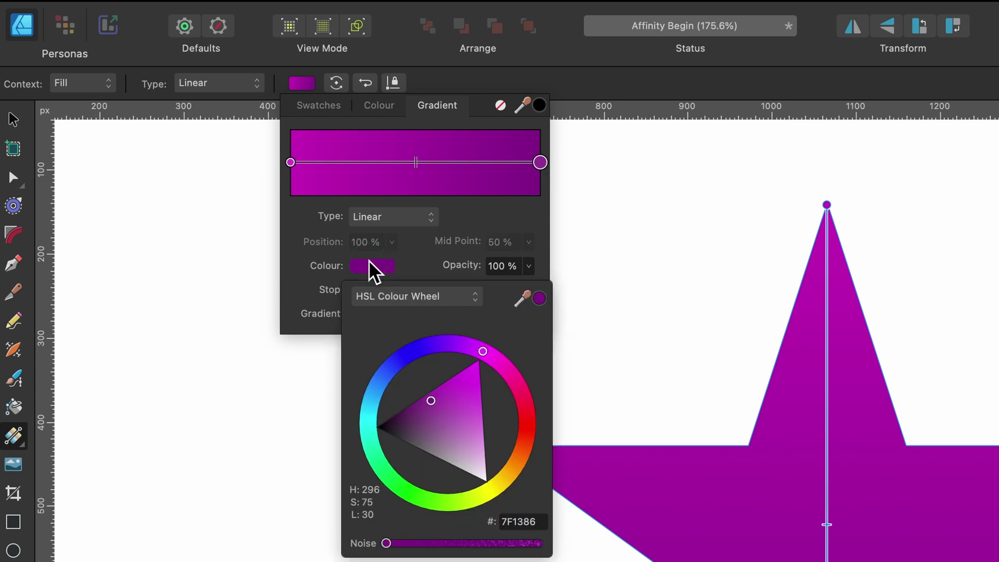
pyautogui.moveTo(507, 476); pyautogui.dragTo(501, 484)
pyautogui.moveTo(467, 429); pyautogui.dragTo(482, 453)
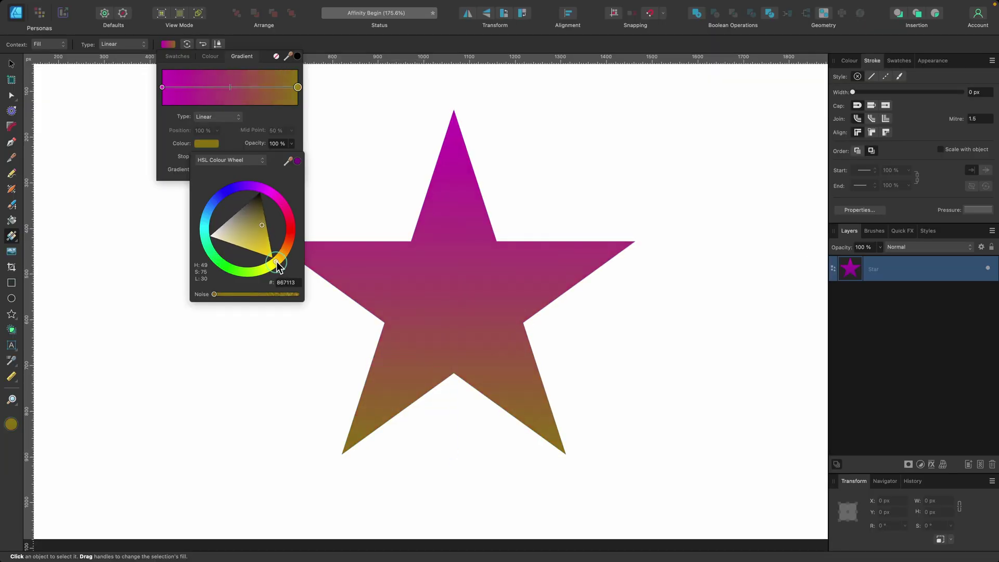
pyautogui.moveTo(268, 244); pyautogui.dragTo(282, 267)
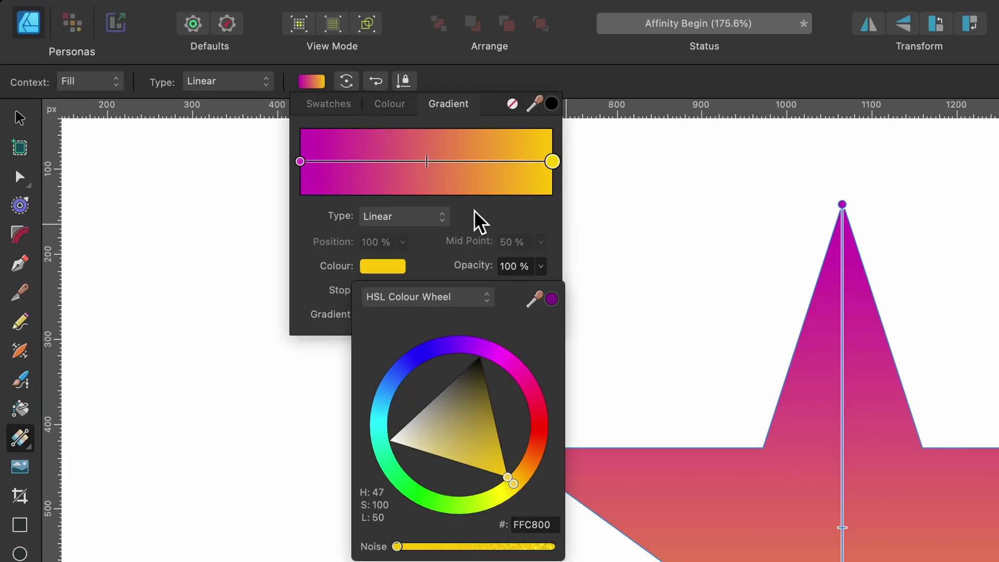
pyautogui.click(474, 210)
pyautogui.click(413, 217)
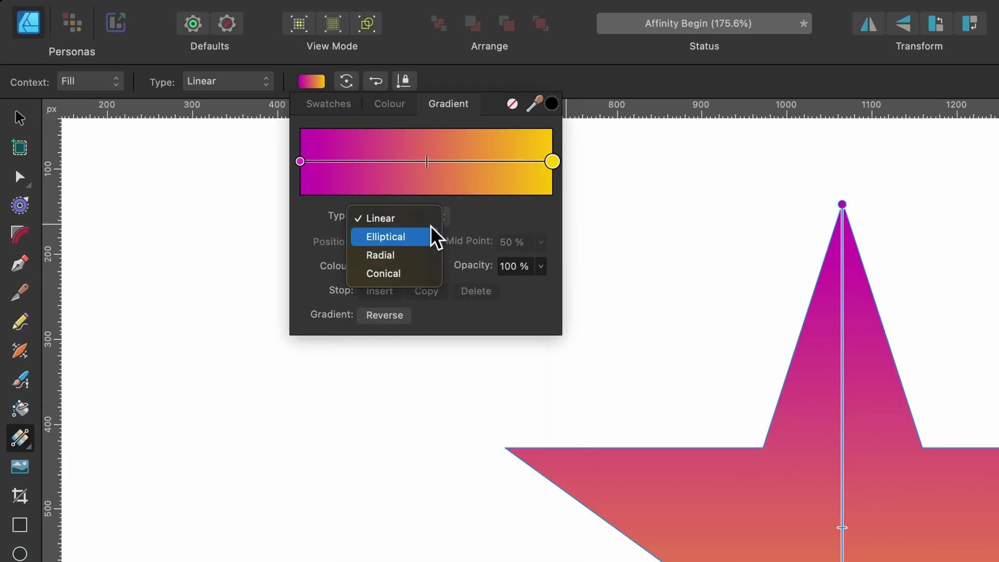
# Keep the gradient linear and open the gradient editor with the yellow end stop selected
pyautogui.click(459, 223)
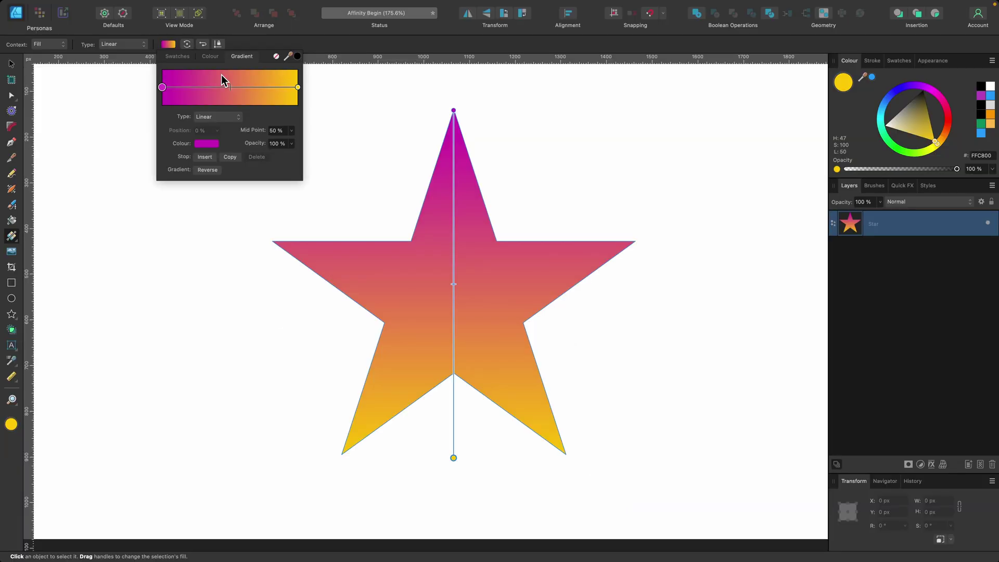
pyautogui.click(454, 110)
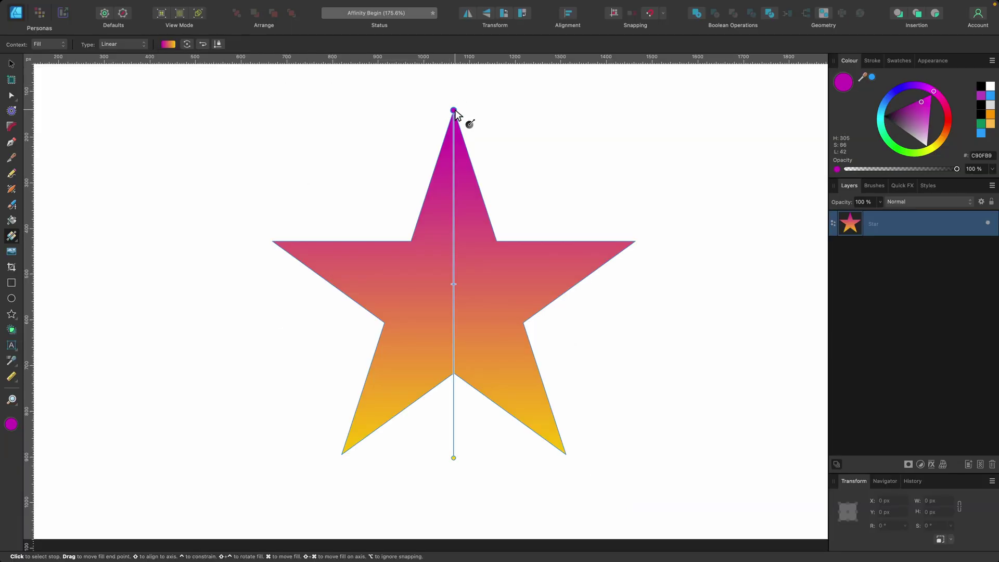
pyautogui.click(454, 458)
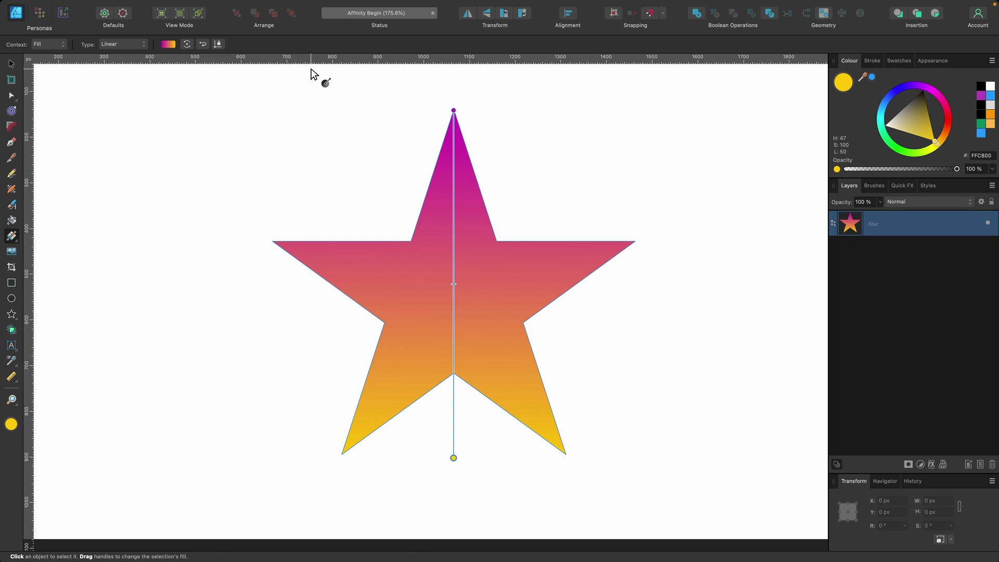
pyautogui.click(169, 43)
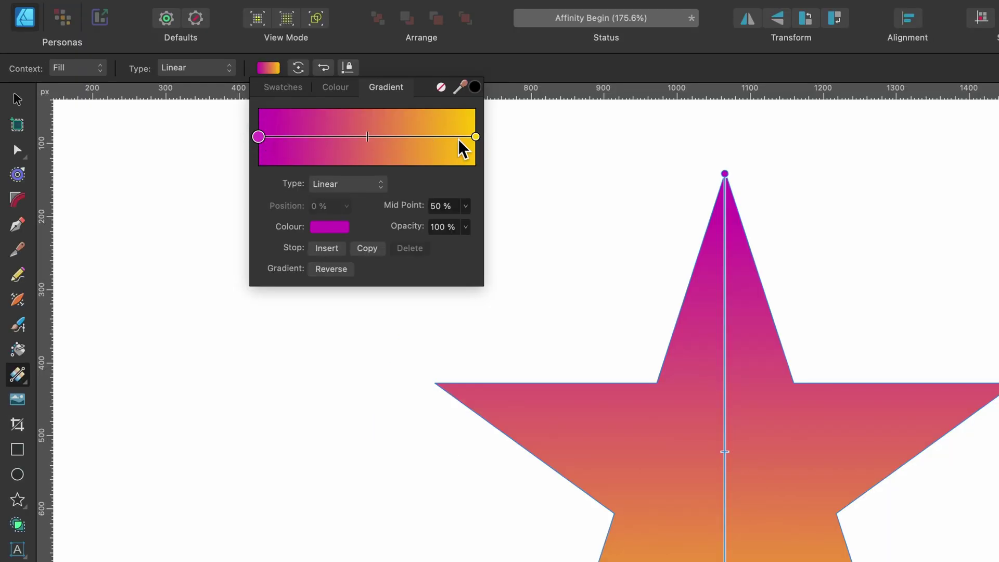
pyautogui.click(298, 87)
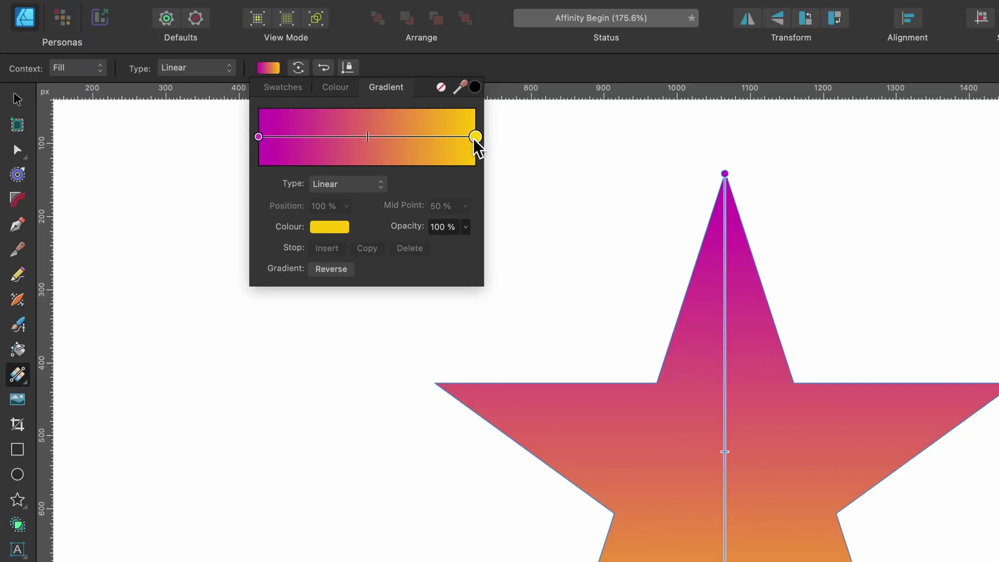
# Insert a teal 4CE9DC stop at 49% and stretch the magenta toward it
pyautogui.click(386, 137)
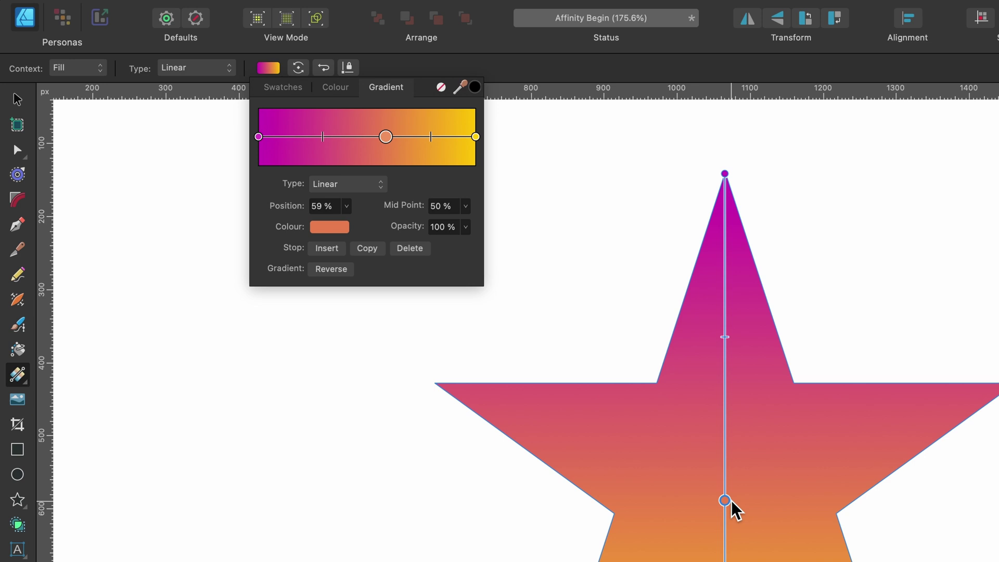
pyautogui.moveTo(385, 137); pyautogui.dragTo(347, 141)
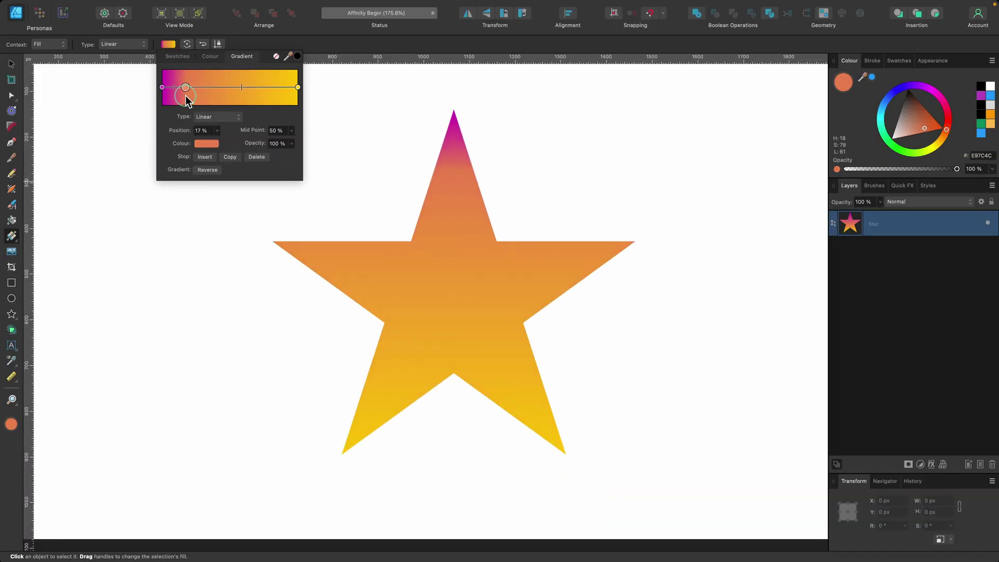
pyautogui.moveTo(186, 95); pyautogui.dragTo(237, 95)
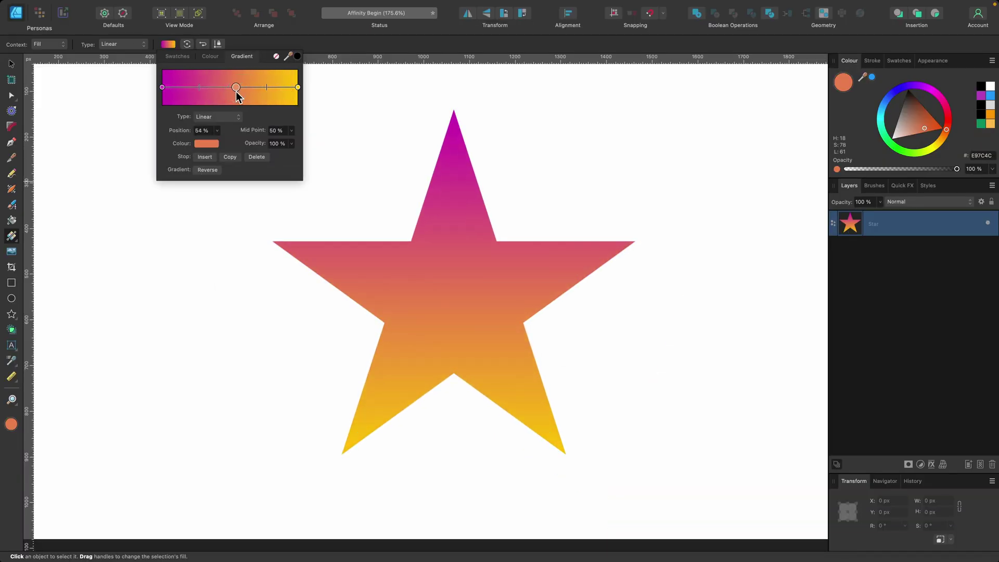
pyautogui.click(215, 148)
pyautogui.moveTo(211, 208); pyautogui.dragTo(198, 232)
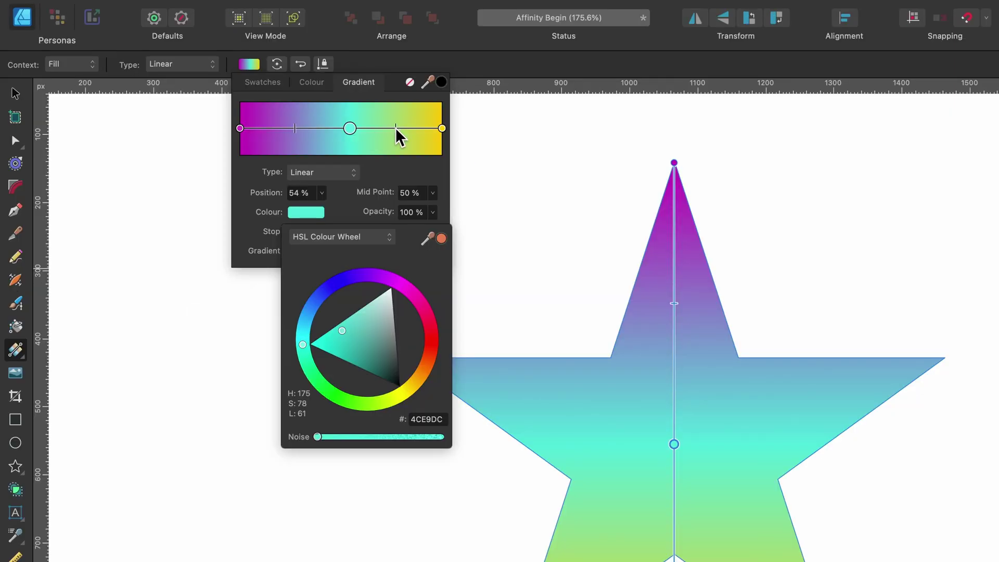
pyautogui.click(351, 131)
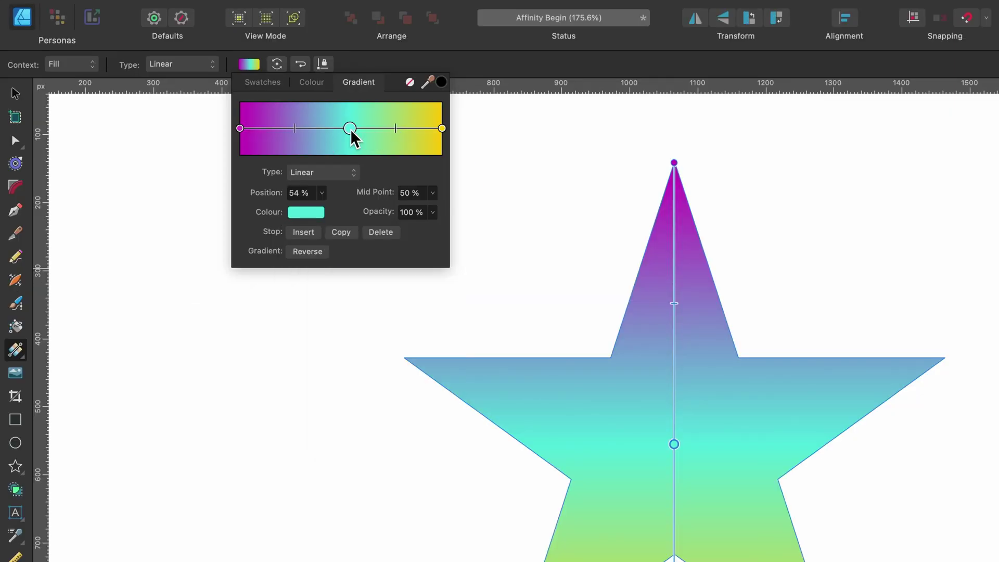
pyautogui.moveTo(351, 131)
pyautogui.mouseDown()
pyautogui.moveTo(363, 130)
pyautogui.moveTo(319, 130)
pyautogui.moveTo(435, 131)
pyautogui.moveTo(375, 133)
pyautogui.mouseUp()
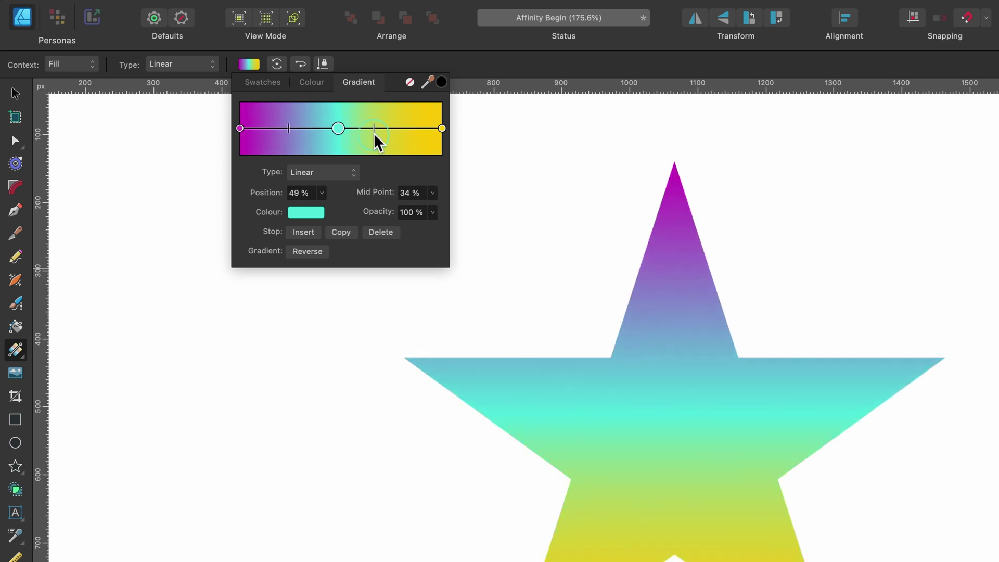
pyautogui.moveTo(288, 130); pyautogui.dragTo(305, 132)
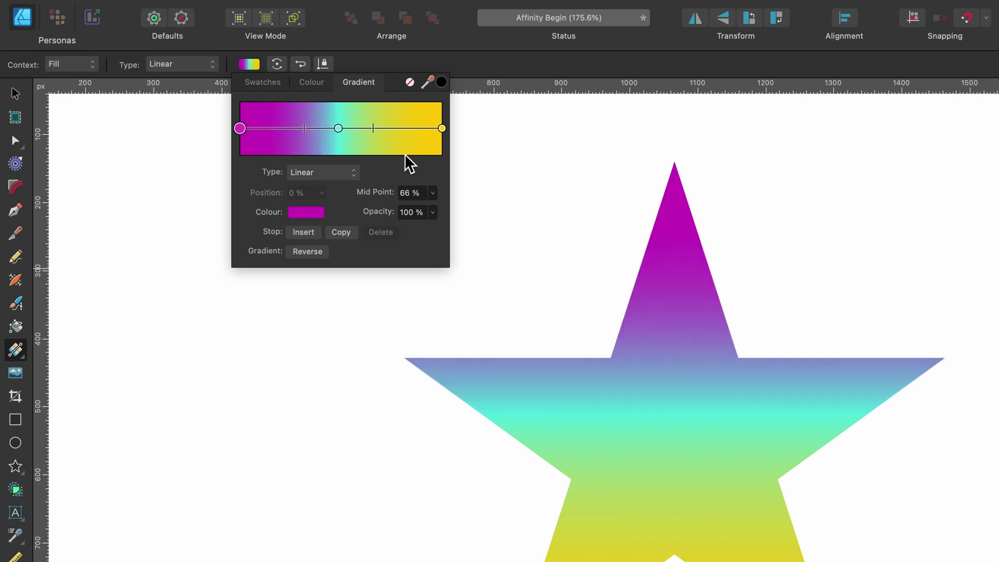
# Try a 0% opacity yellow end and repeated Reverse, ending with the opaque magenta-teal-yellow gradient
pyautogui.click(442, 128)
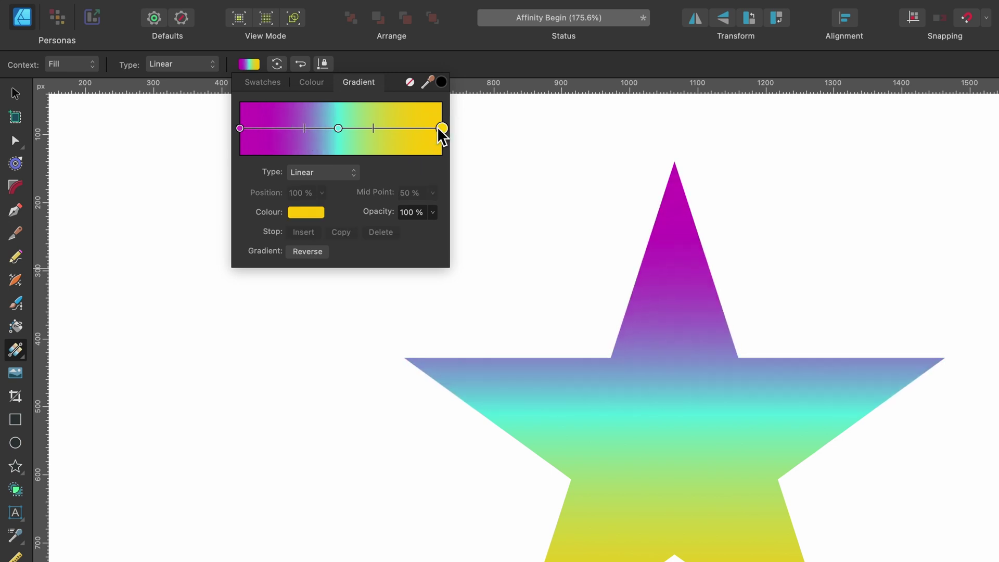
pyautogui.click(433, 212)
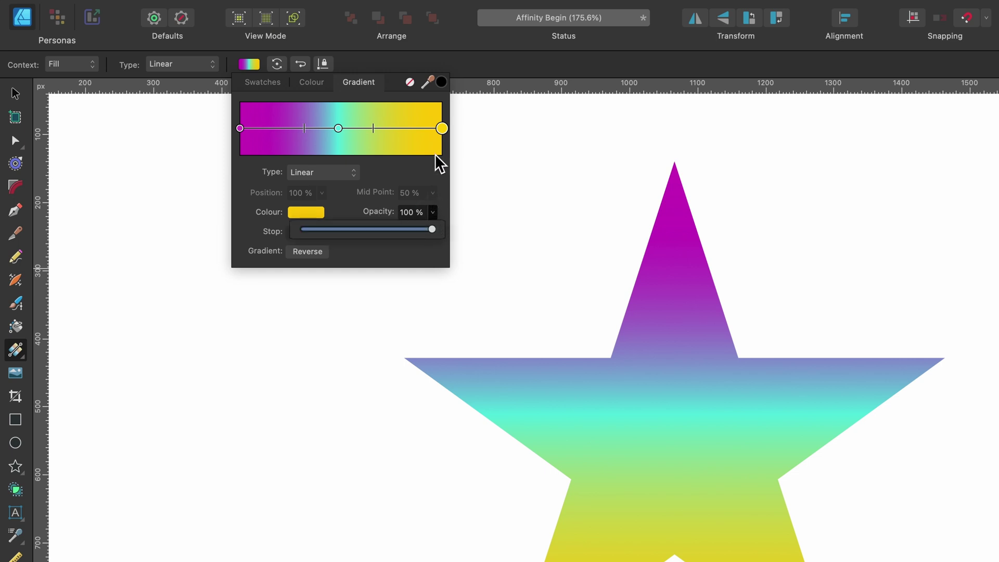
pyautogui.moveTo(432, 229); pyautogui.dragTo(312, 240)
pyautogui.moveTo(210, 162); pyautogui.dragTo(191, 162)
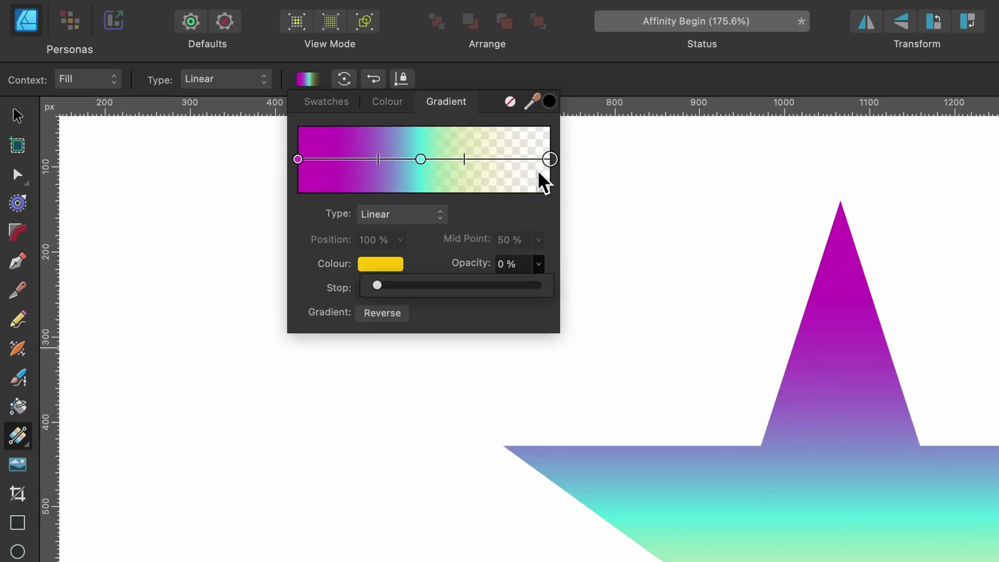
pyautogui.click(386, 319)
pyautogui.click(387, 319)
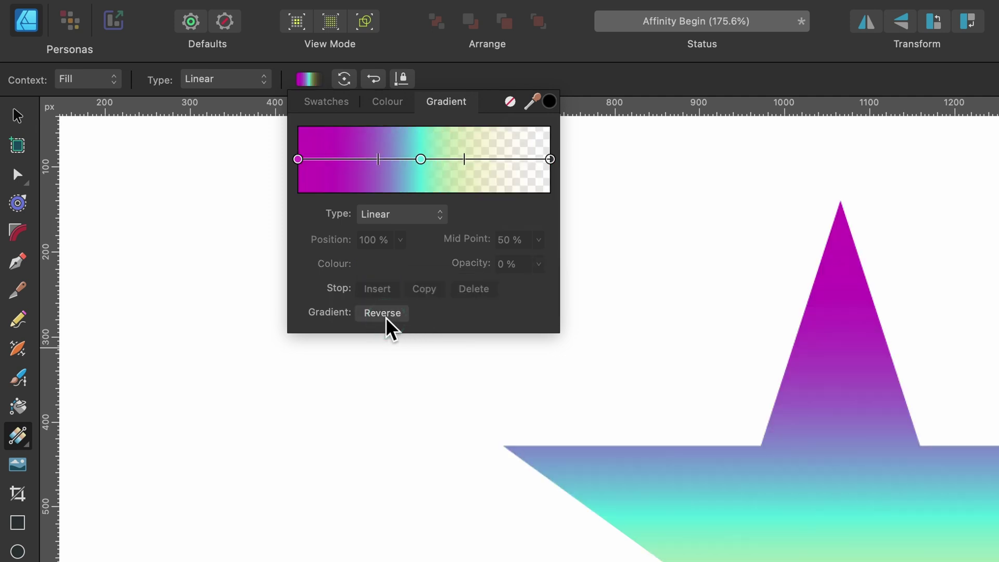
pyautogui.click(386, 320)
pyautogui.click(386, 319)
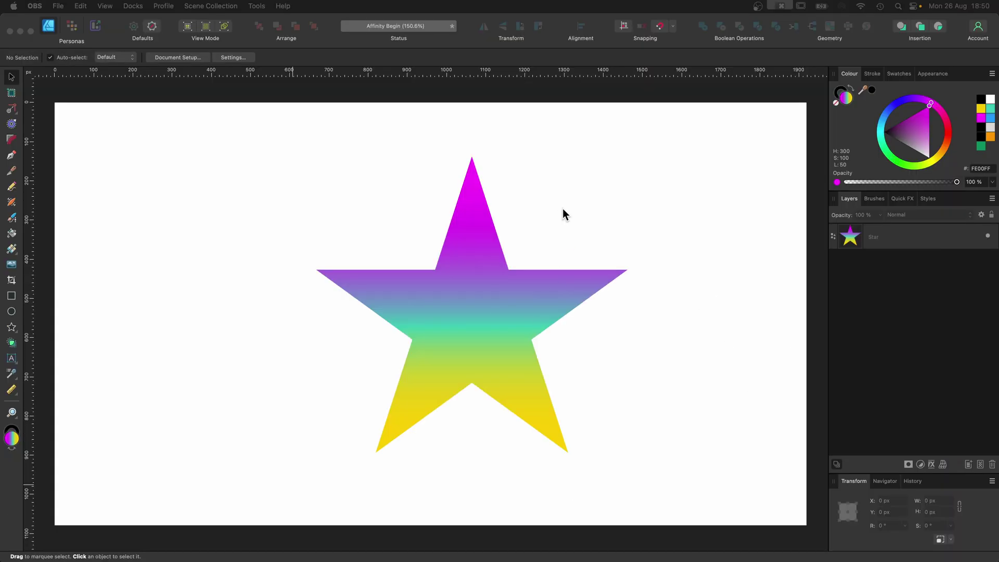
# Reselect the star, switch to the Gradient Tool, and nudge the bottom yellow stop slightly lower
pyautogui.click(472, 247)
pyautogui.click(171, 191)
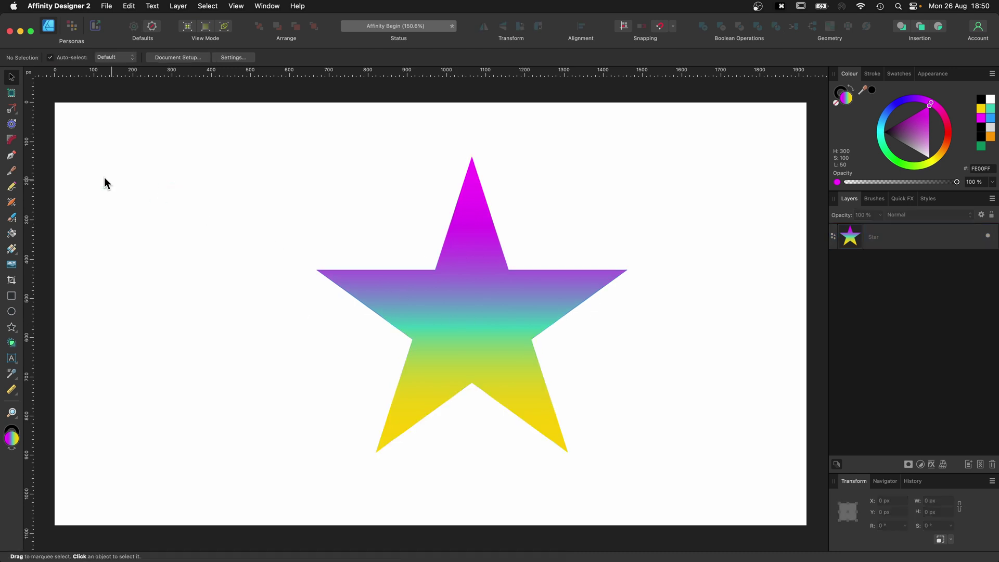
pyautogui.click(484, 301)
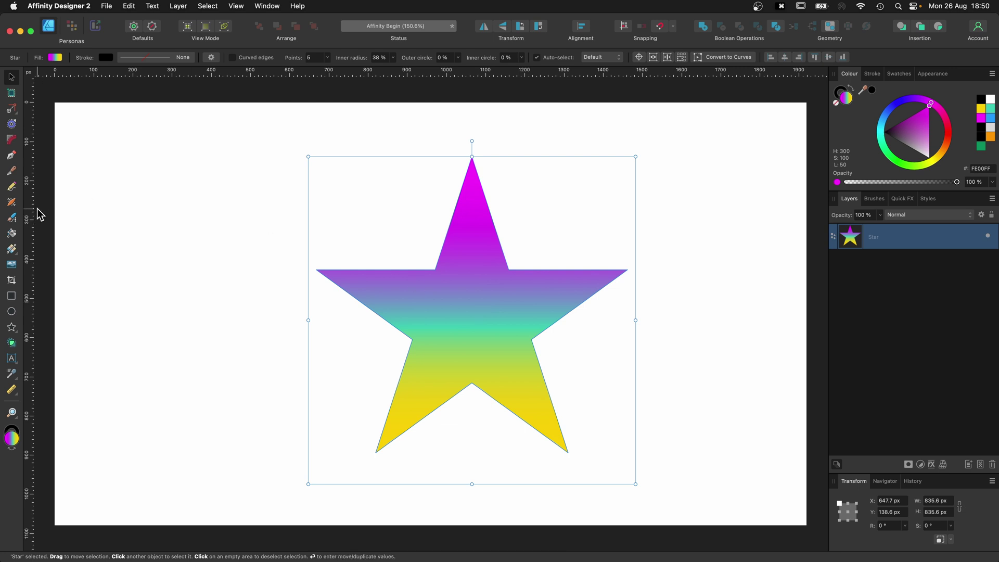
pyautogui.click(11, 251)
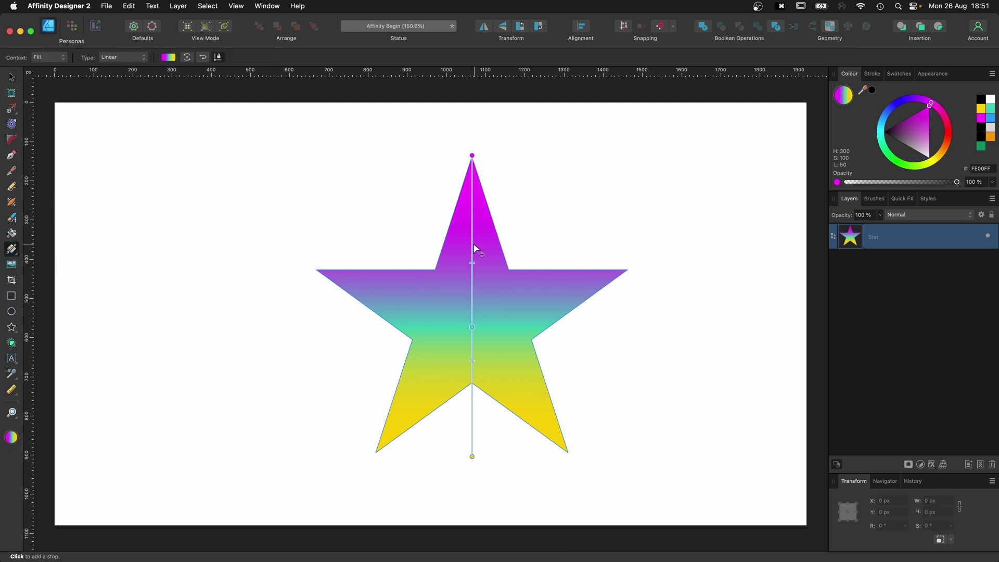
pyautogui.moveTo(473, 457)
pyautogui.mouseDown()
pyautogui.moveTo(473, 361)
pyautogui.moveTo(471, 460)
pyautogui.mouseUp()
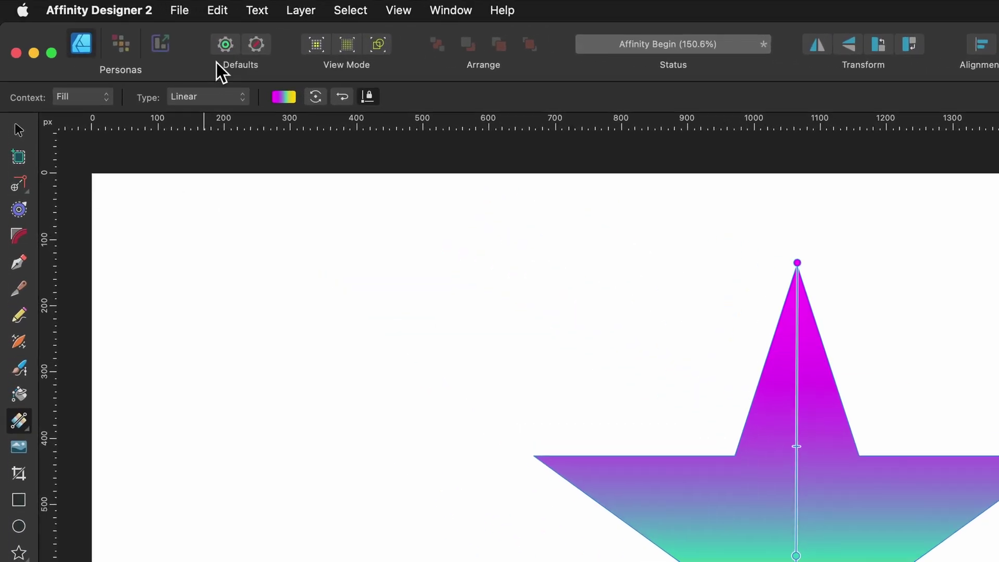
# Change the fill to Elliptical, centre it in the star, and pull the end handle inward
pyautogui.click(131, 57)
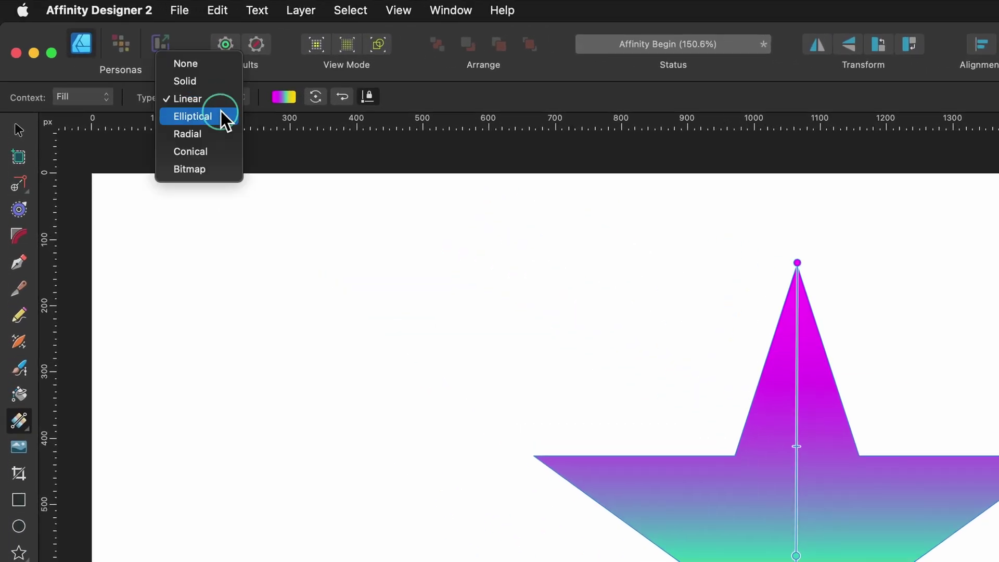
pyautogui.click(221, 113)
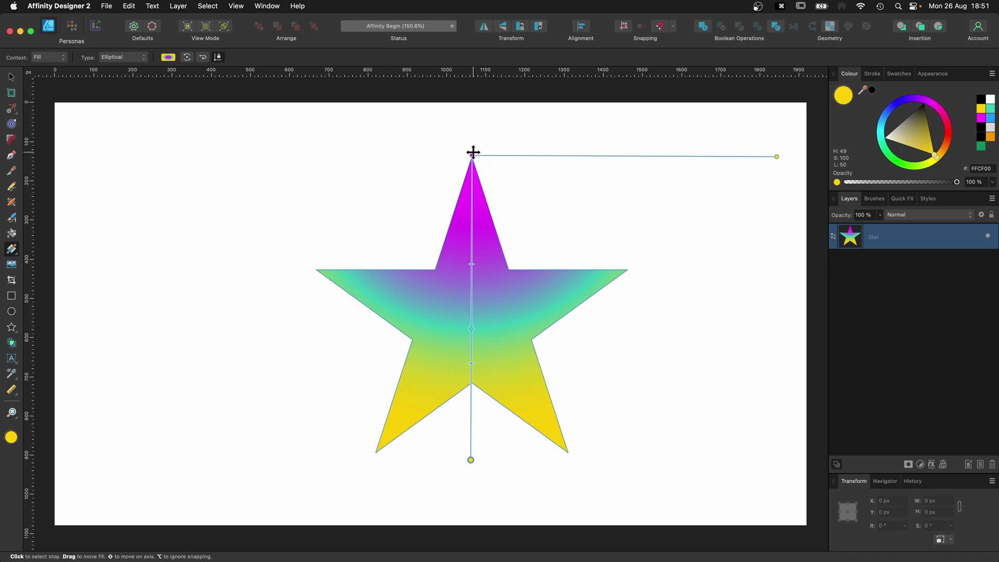
pyautogui.moveTo(473, 155); pyautogui.dragTo(468, 311)
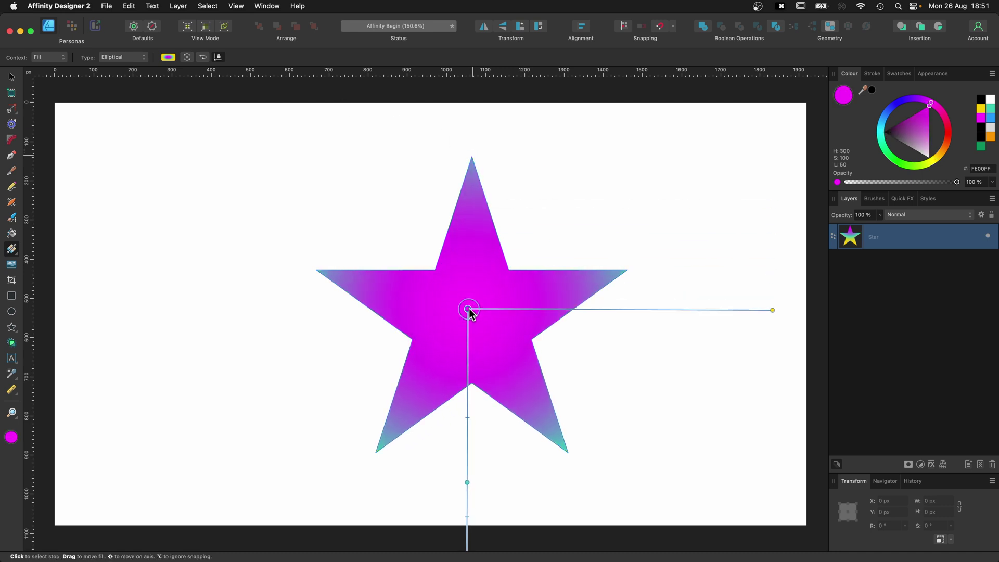
pyautogui.scroll(-2, 618, 319)
pyautogui.scroll(2, 627, 315)
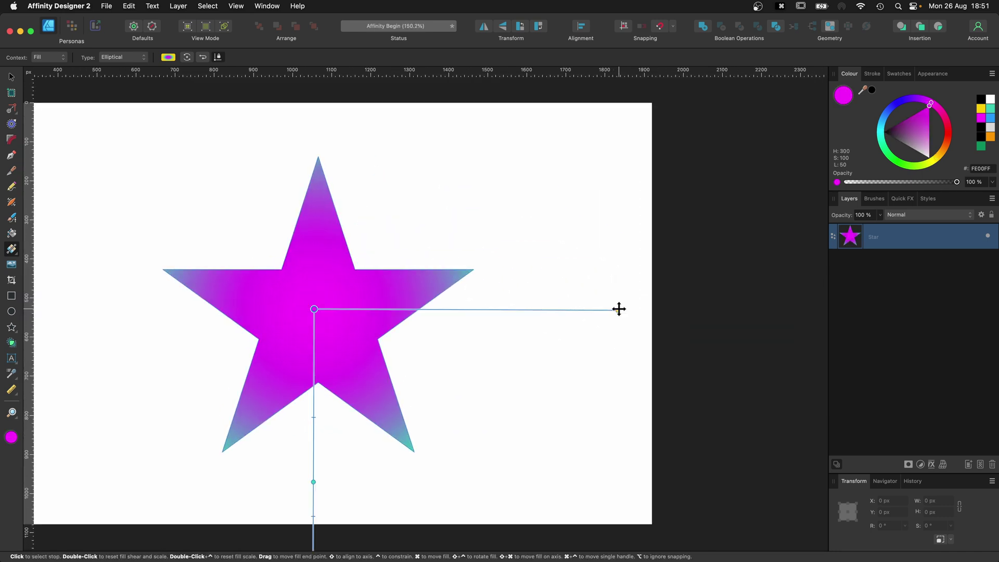
pyautogui.moveTo(619, 310); pyautogui.dragTo(425, 310)
pyautogui.hscroll(-3, 368, 417)
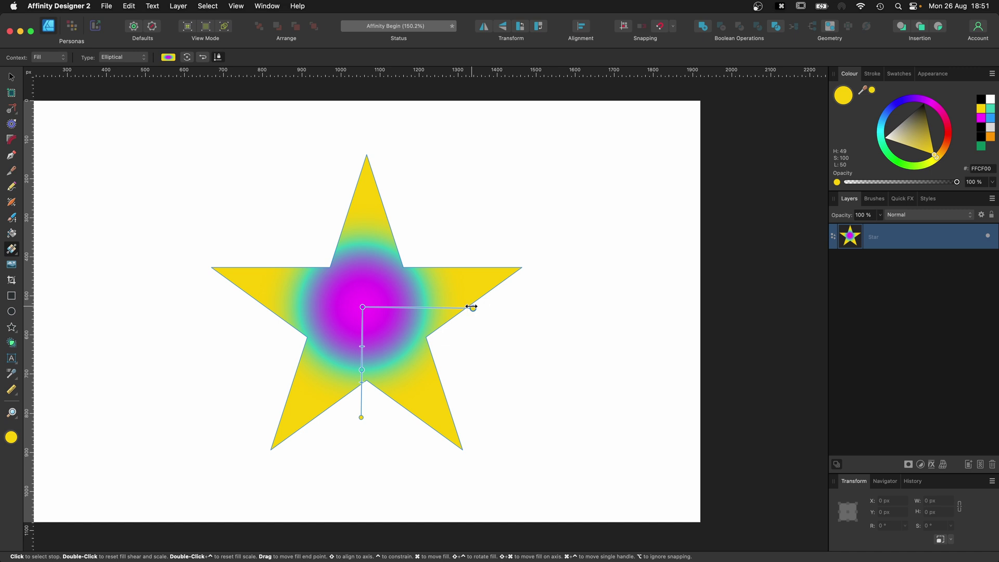
pyautogui.moveTo(471, 307)
pyautogui.mouseDown()
pyautogui.moveTo(394, 307)
pyautogui.moveTo(473, 308)
pyautogui.mouseUp()
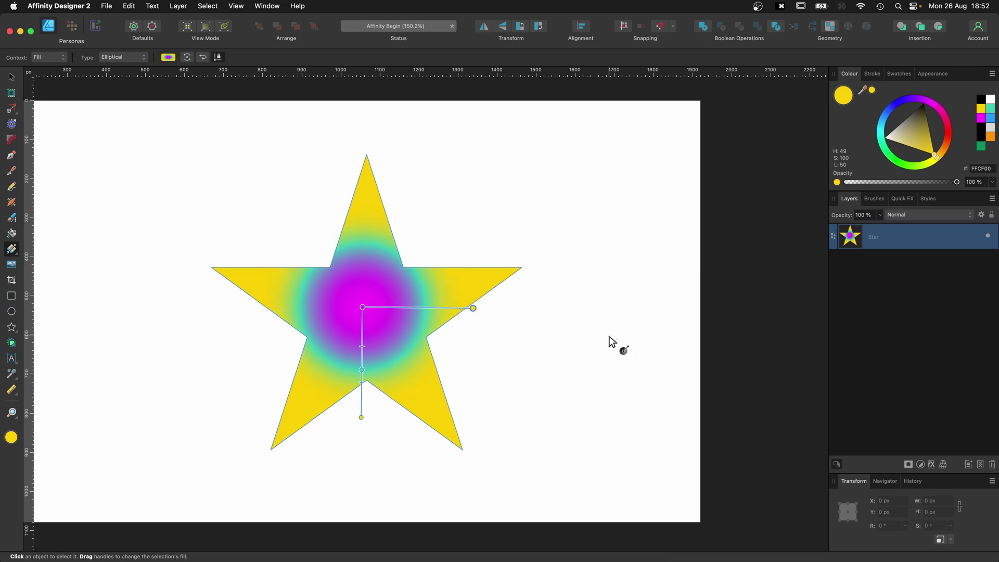